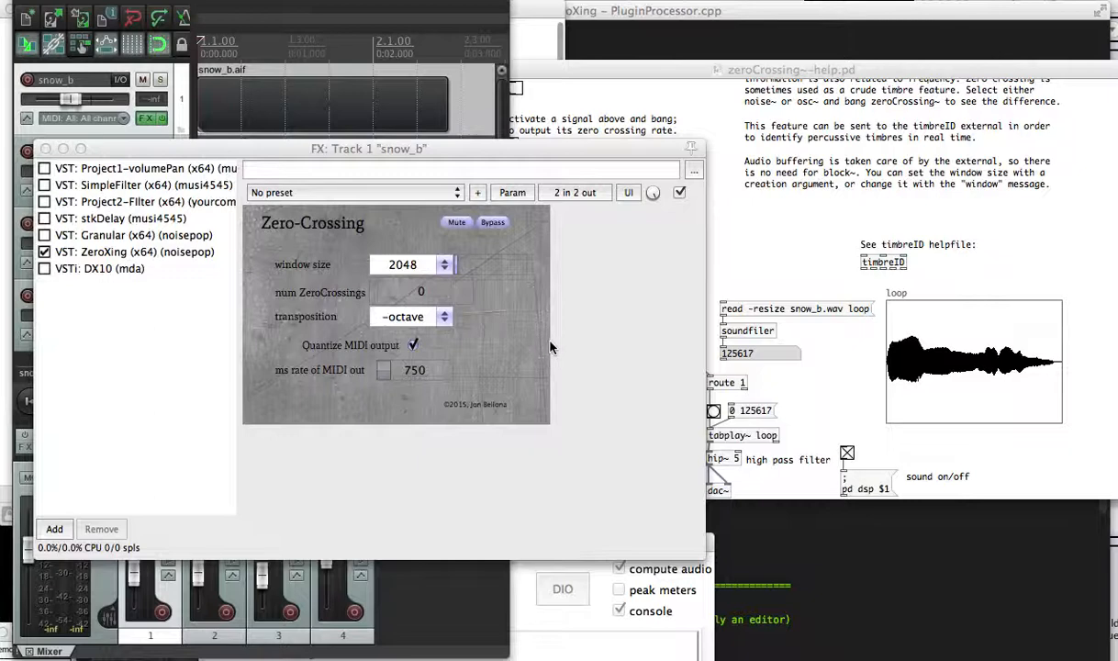
Switch to the Max _demo patch and play its sound file through the jpb.zero-crossing object
click(754, 226)
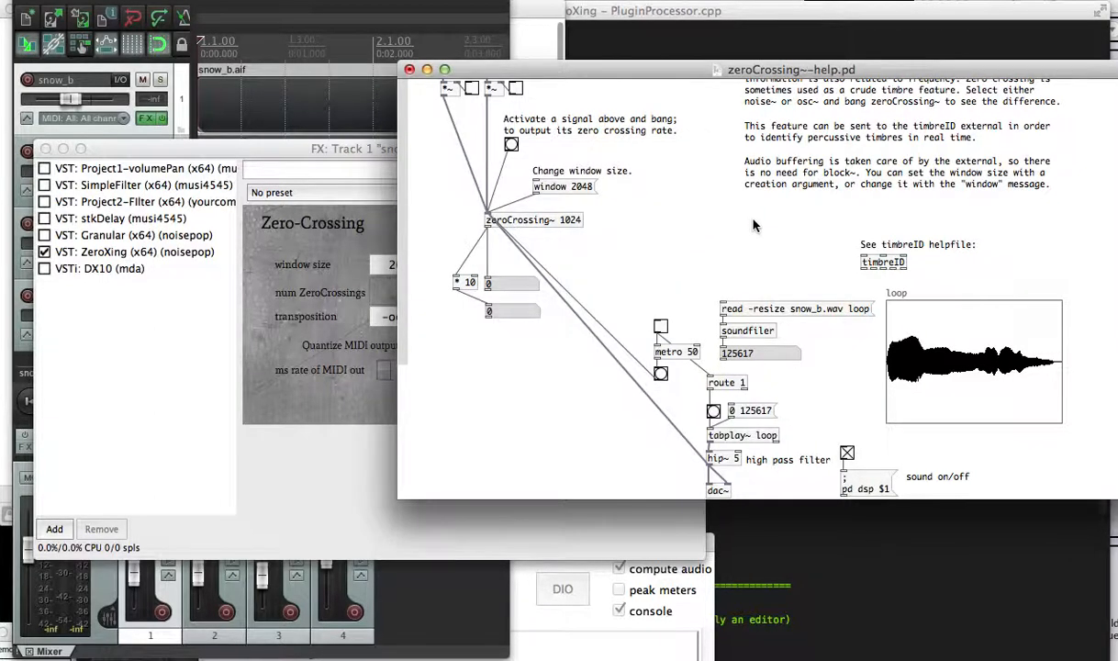
key(super+Tab)
key(super+Tab)
key(super+Tab)
key(super+Tab)
key(super+Tab)
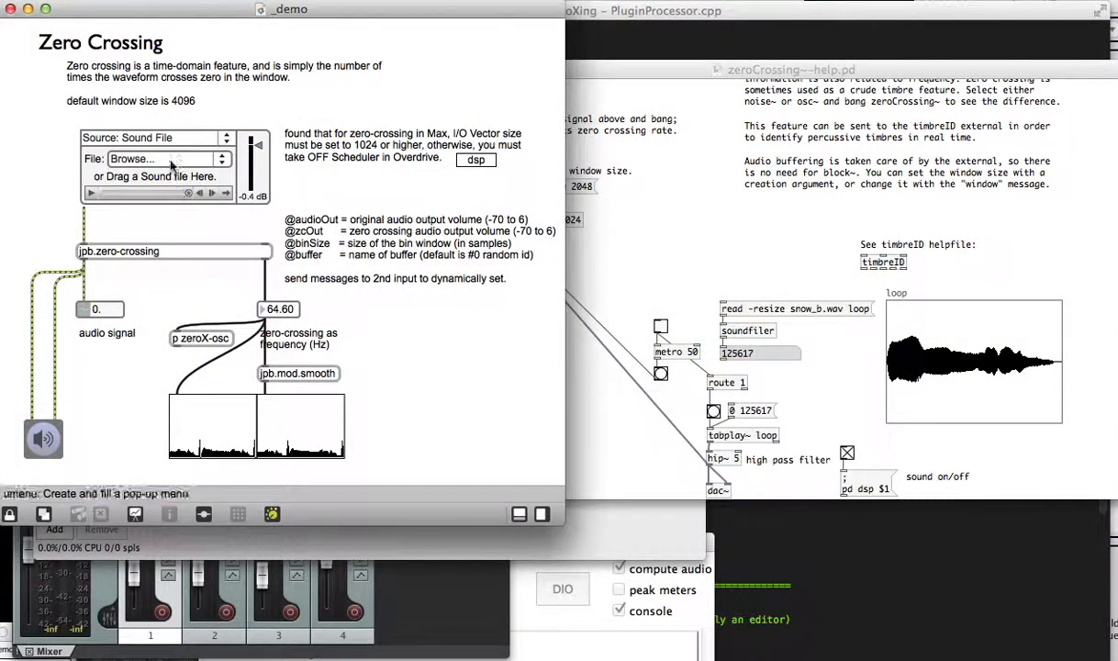
click(91, 193)
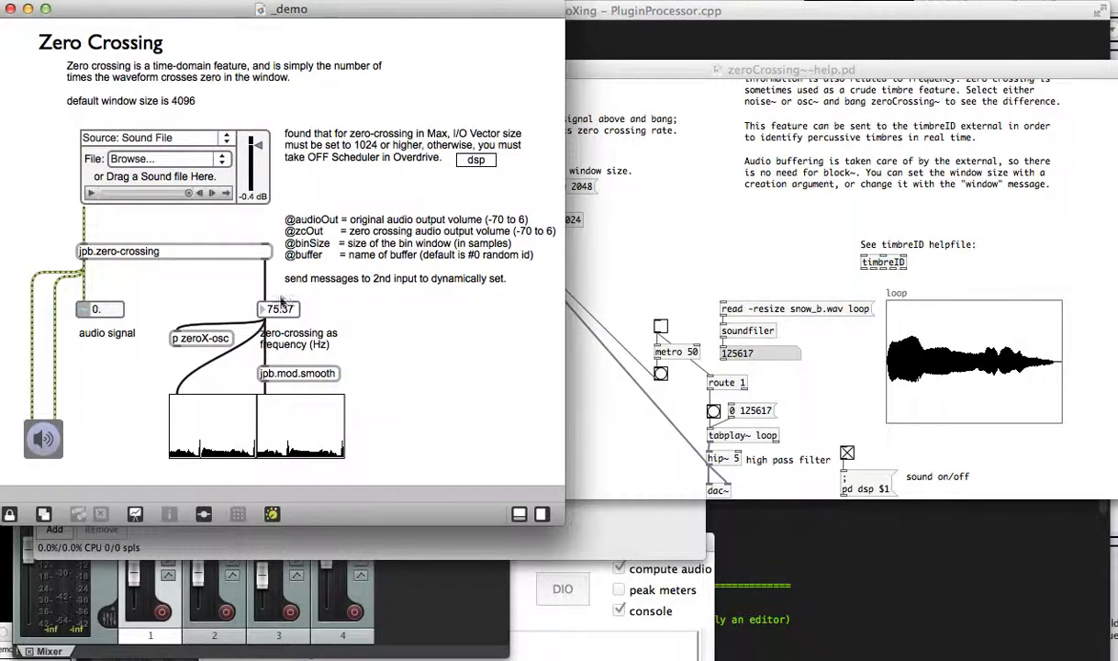
click(90, 194)
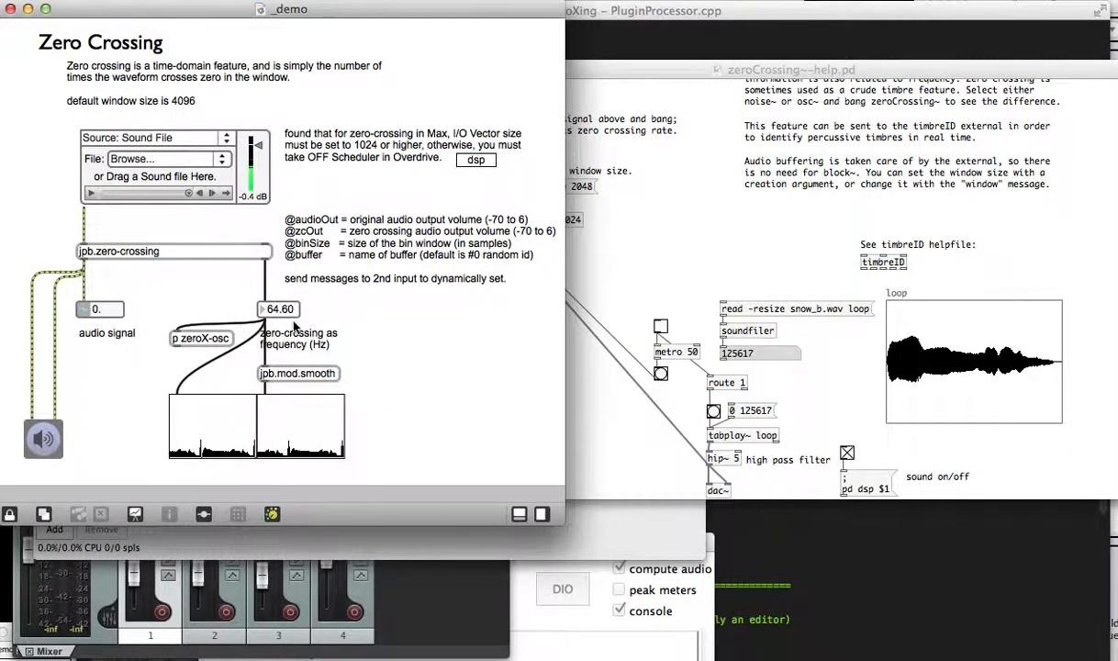
Bring the zeroCrossing~-help.pd patch to the front, shift its window away from the Max patch and review its objects
click(621, 224)
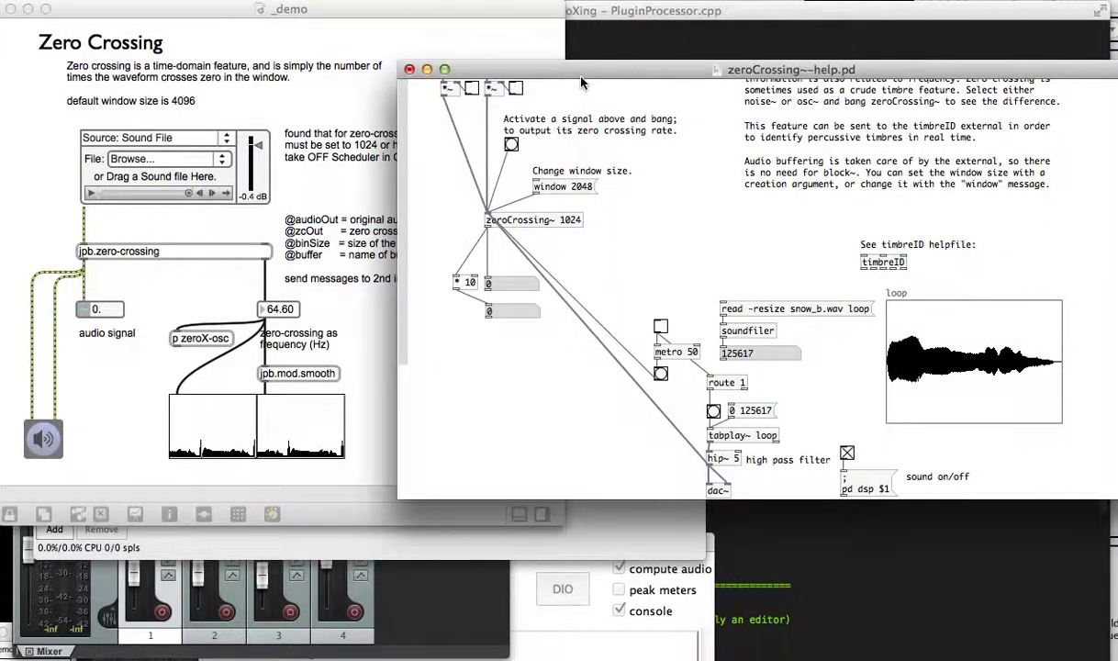
drag(582, 82, 628, 67)
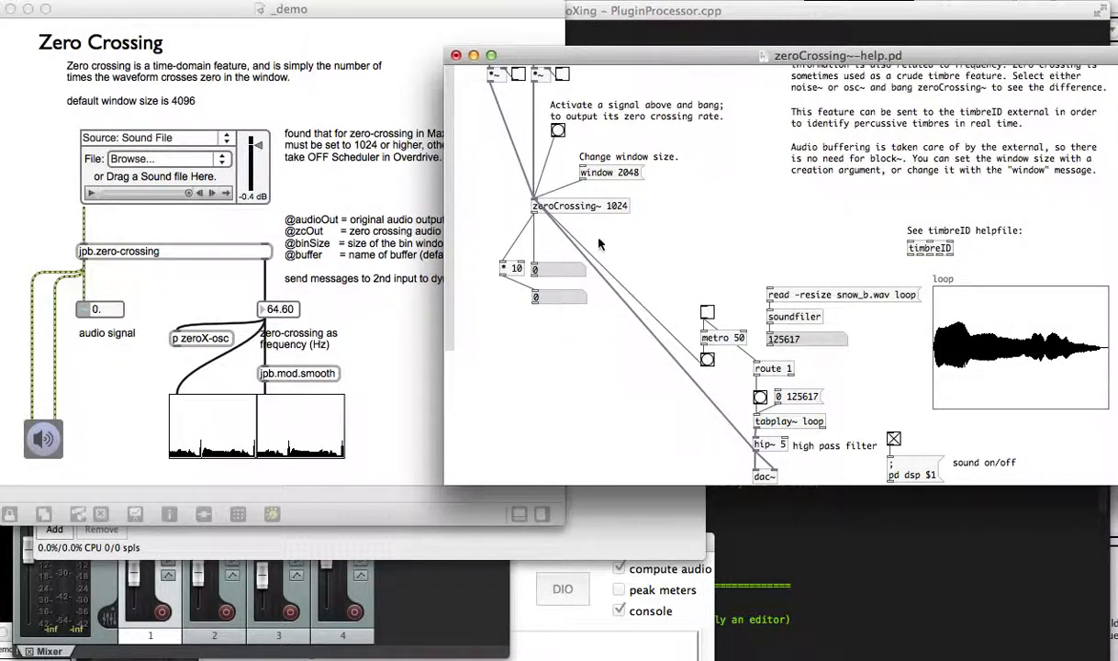
scroll(592, 259, up, 5)
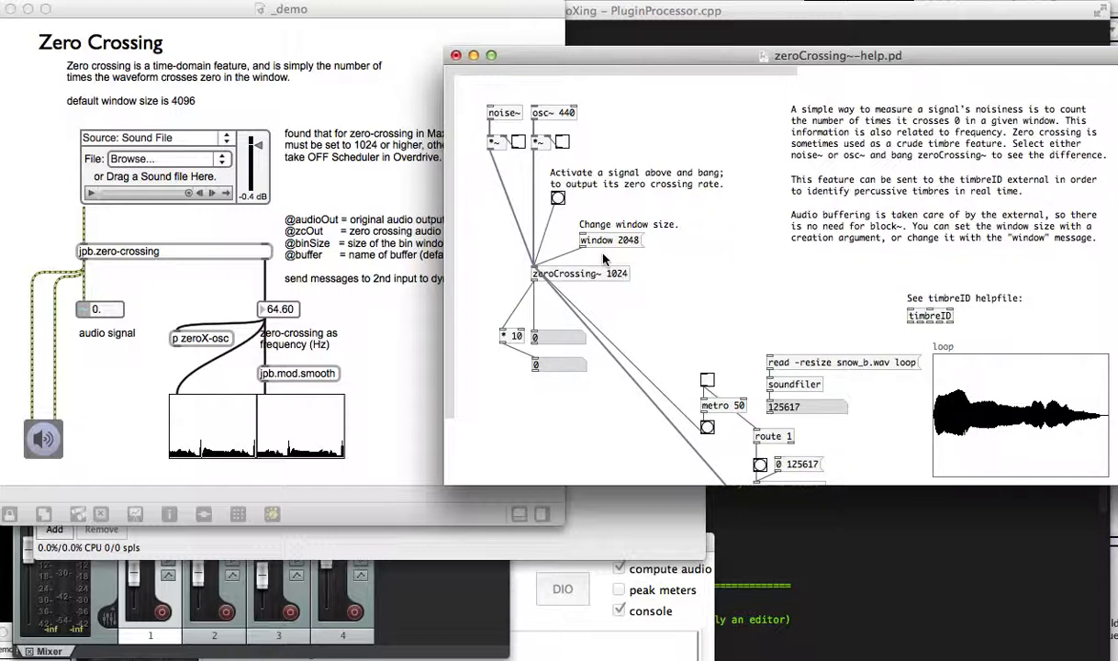
scroll(603, 260, down, 3)
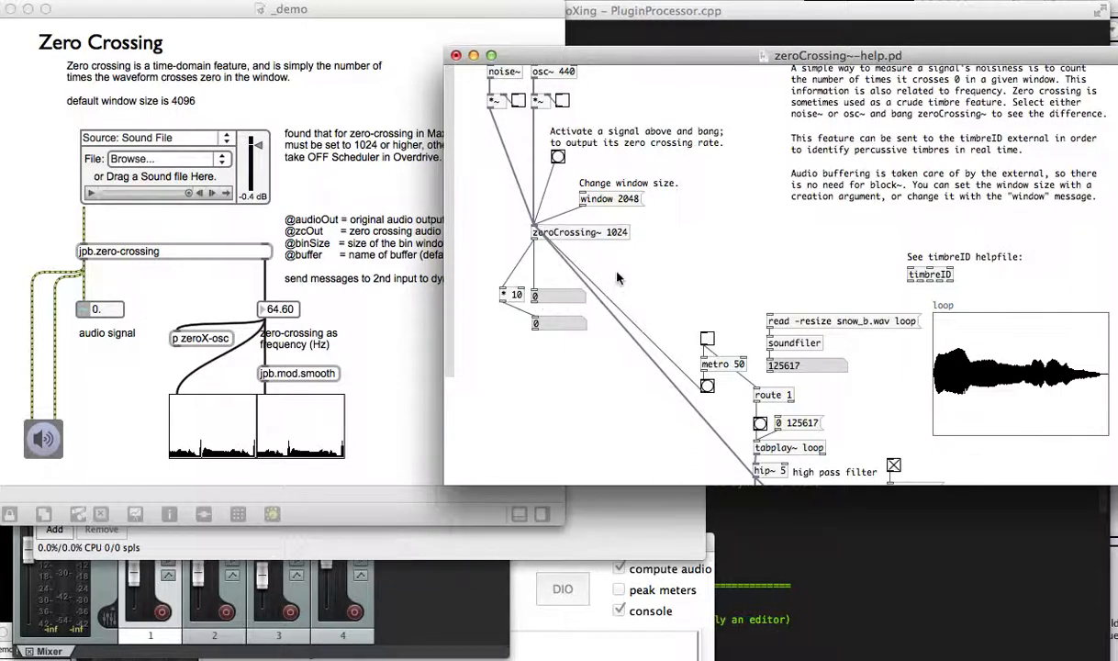
scroll(591, 266, down, 2)
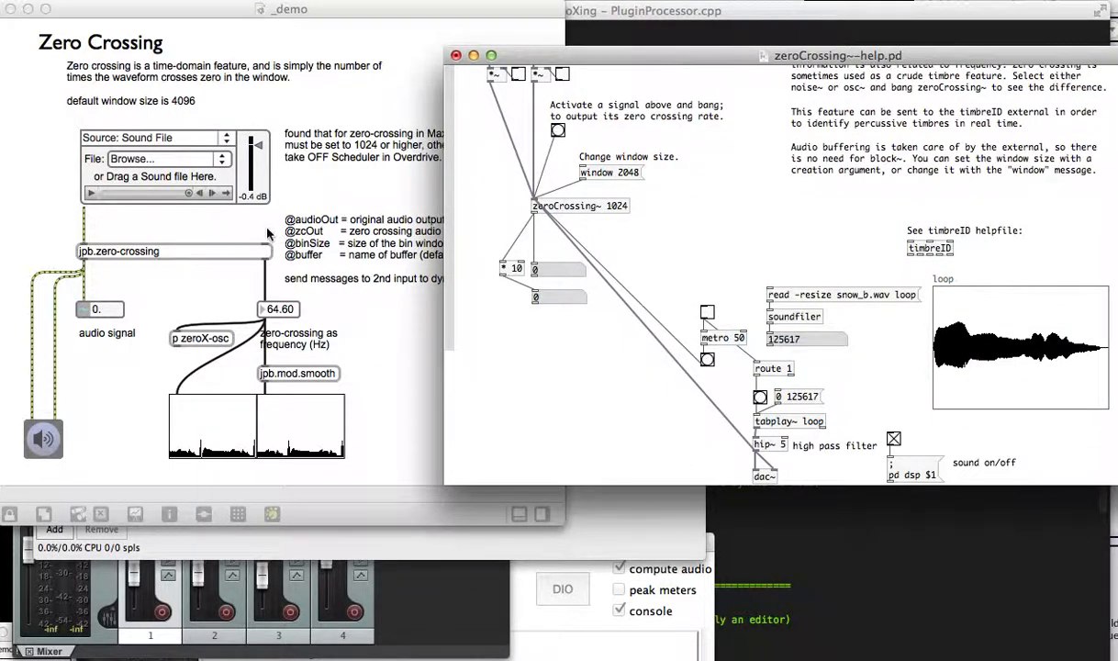
Open the jpb.zero-crossing object in Max to inspect its bin length, close it and return to the Pd help patch
click(296, 230)
double_click(227, 252)
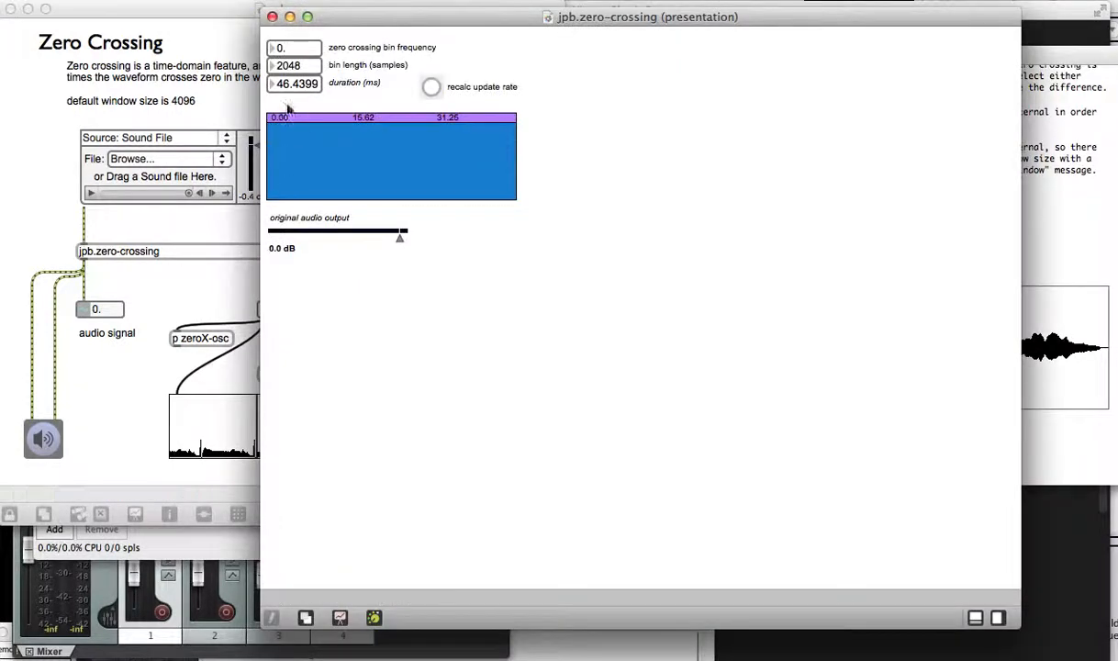
click(272, 16)
click(568, 179)
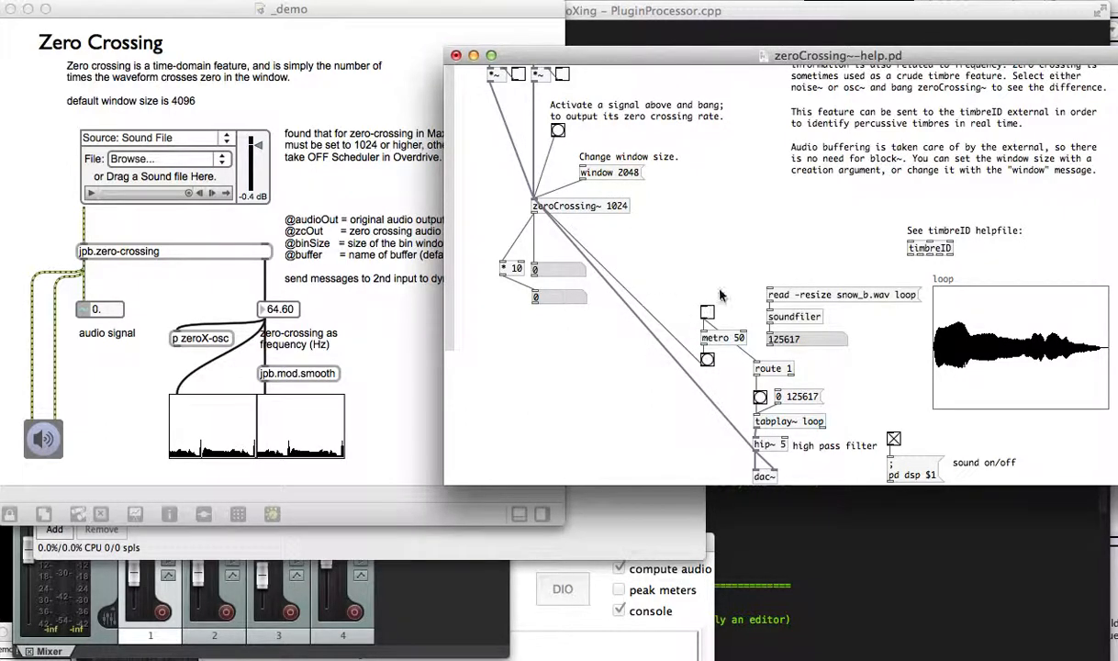
Switch on the metro 50 toggle in the Pd help patch, and replay the sound file in the Max _demo patch for comparison
click(707, 313)
click(707, 313)
click(707, 314)
click(204, 262)
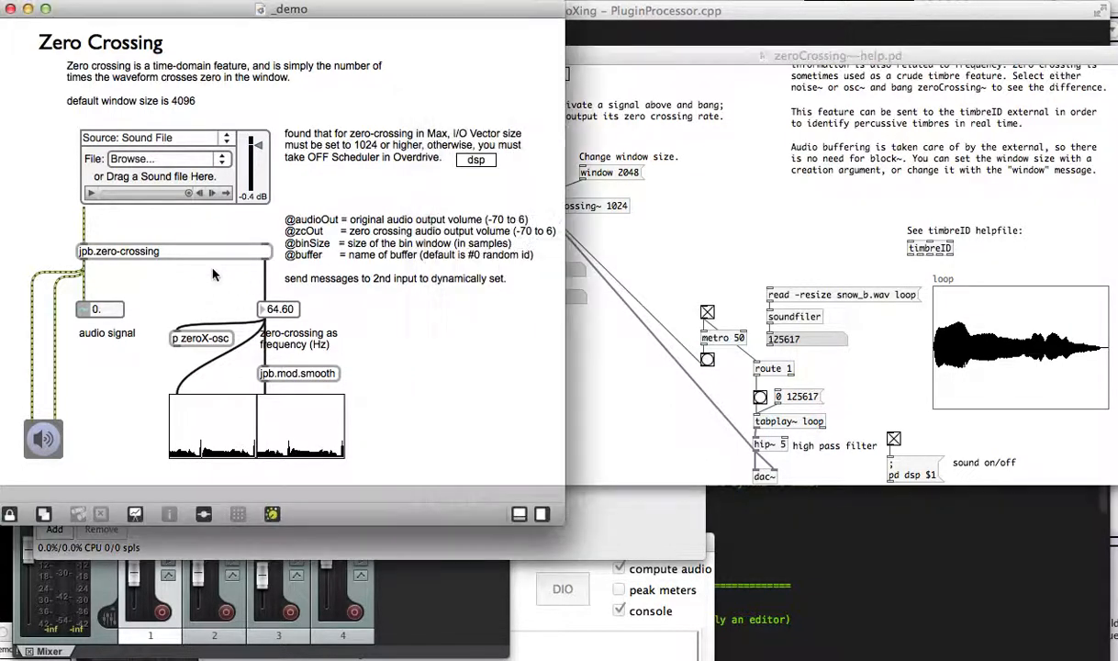
click(89, 194)
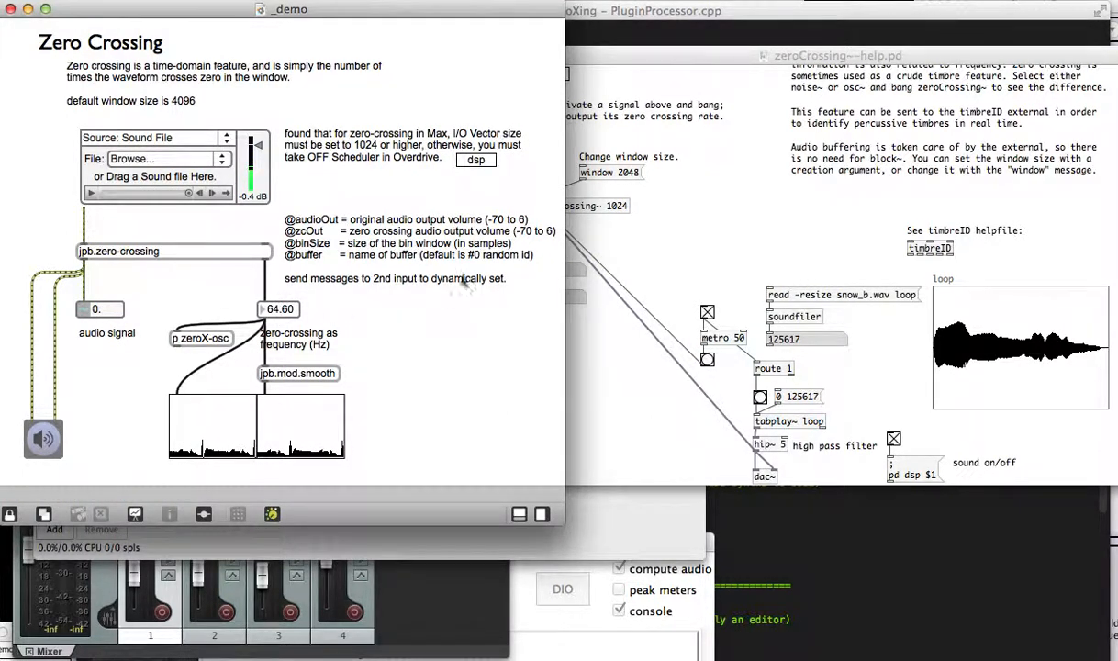
Switch to REAPER, keep the ZeroXing window size at 2048 and play the snow_b track through the plug-in
click(643, 241)
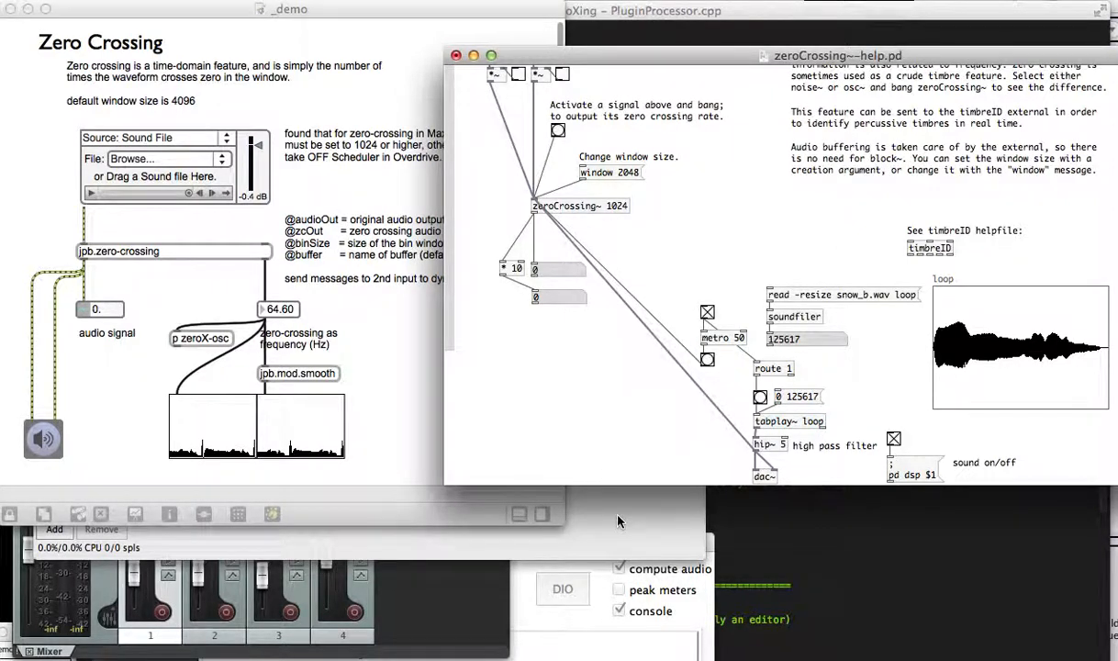
key(super+Tab)
key(super+Tab)
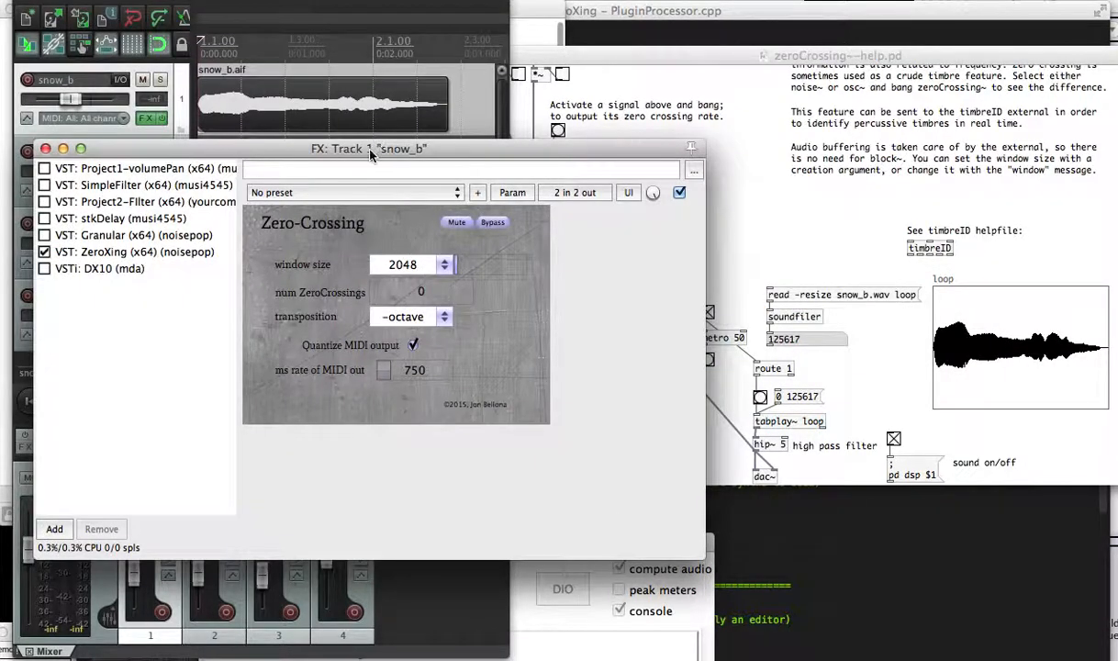
click(439, 266)
click(404, 288)
key(space)
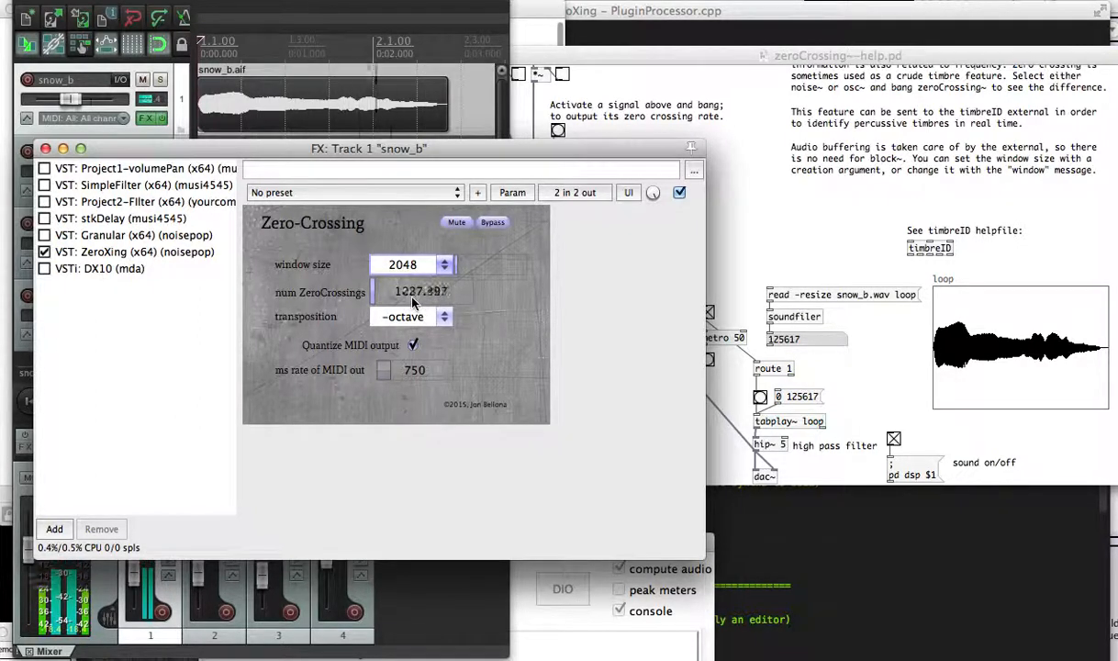
Compare with the Pd help patch, and replay snow_b in REAPER to watch ZeroXing's zero-crossing readout
click(812, 287)
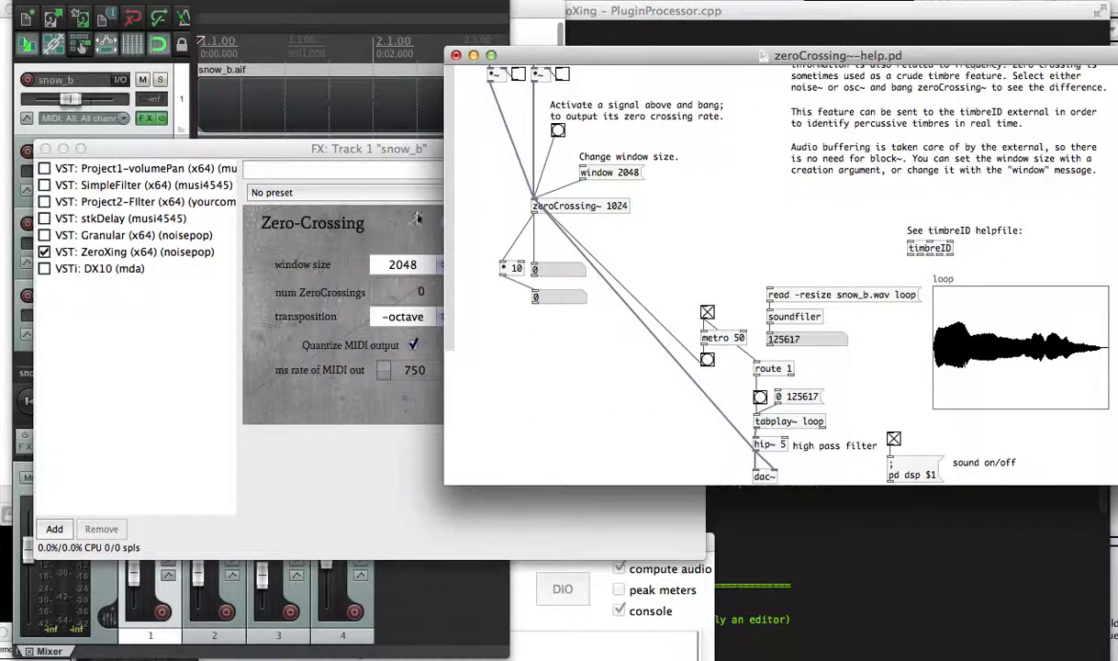
click(356, 291)
key(space)
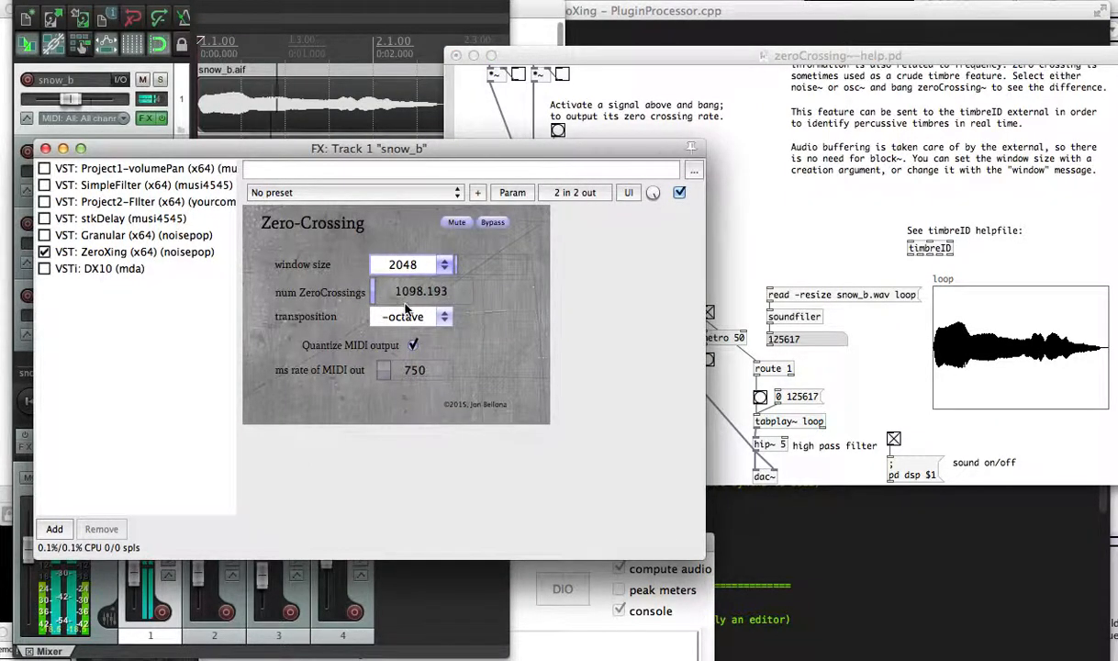
key(space)
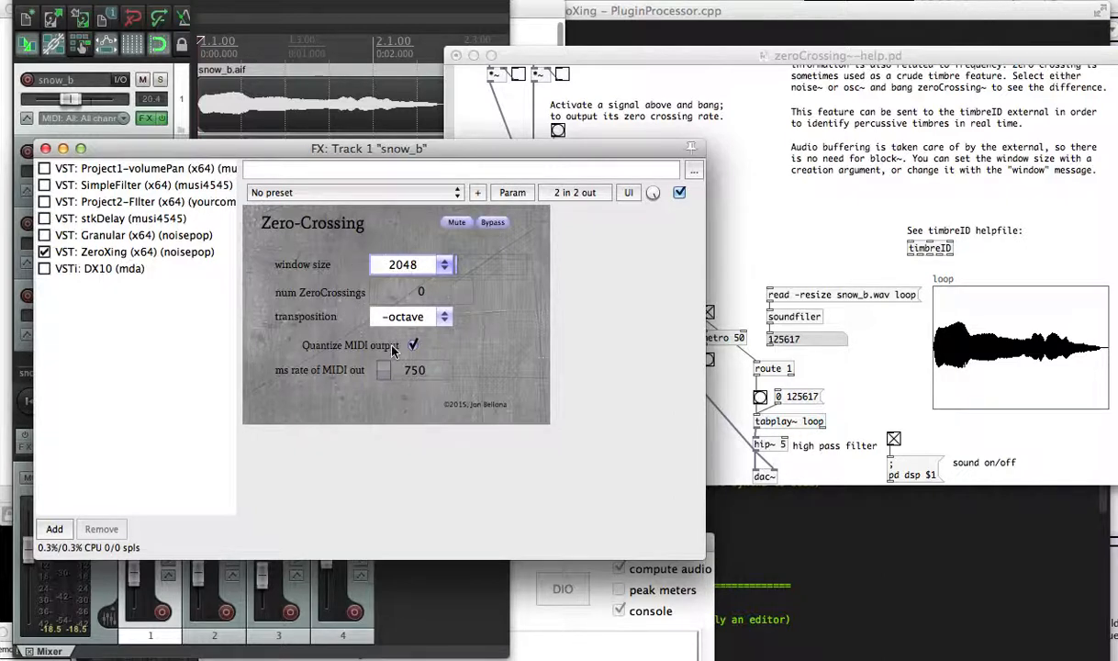
Move the FX window clear of REAPER's tracks and mixer, and review ZeroXing's transposition options, keeping -octave
drag(441, 151, 851, 82)
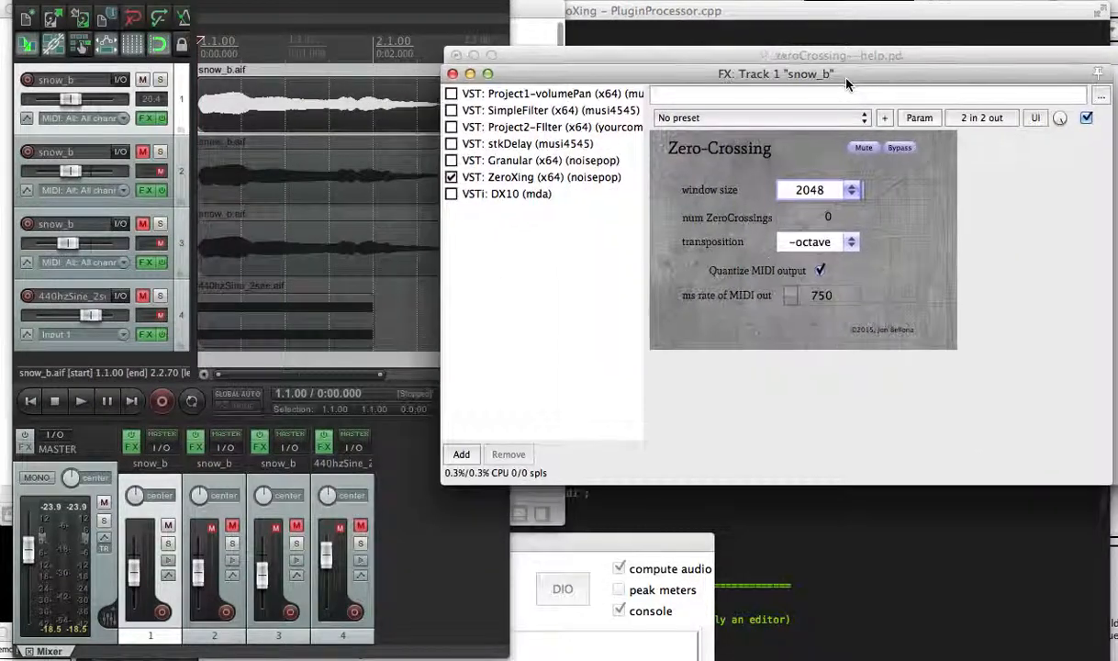
click(821, 243)
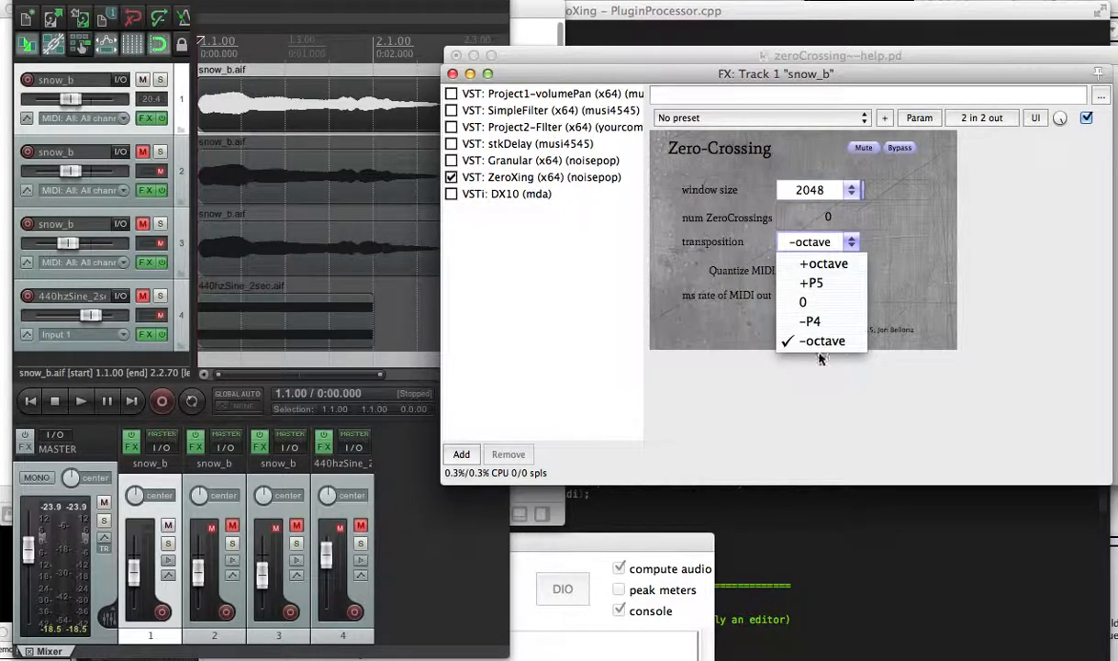
click(789, 340)
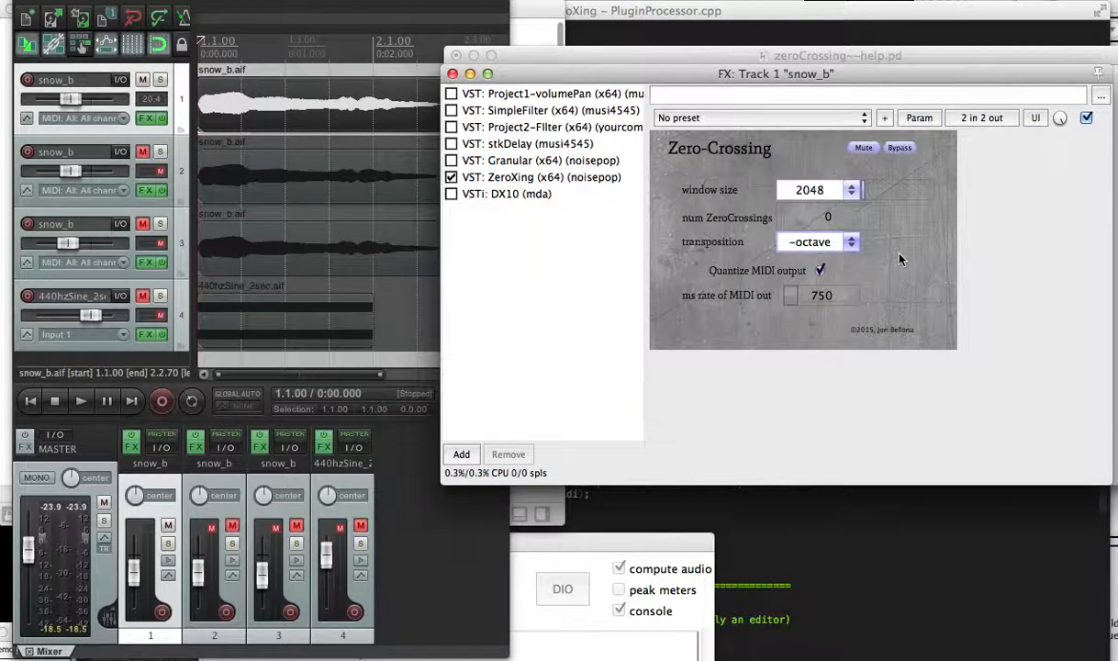
Turn off ZeroXing's Quantize MIDI output, enable the DX10 synth in the FX chain and audition the snow_b track
click(820, 274)
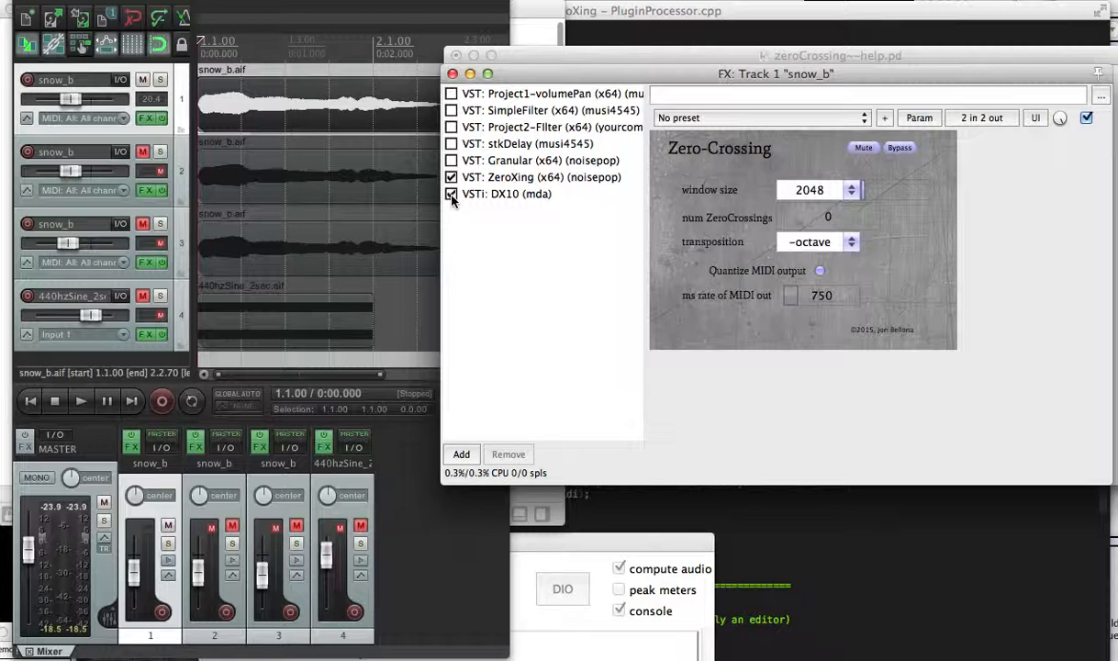
key(space)
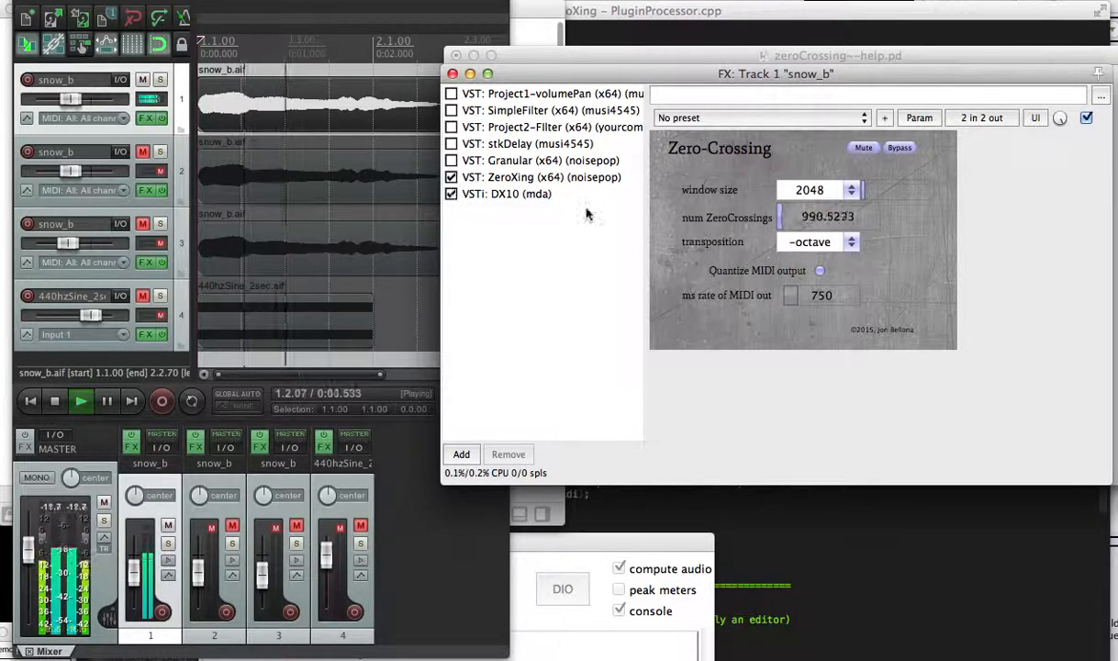
key(space)
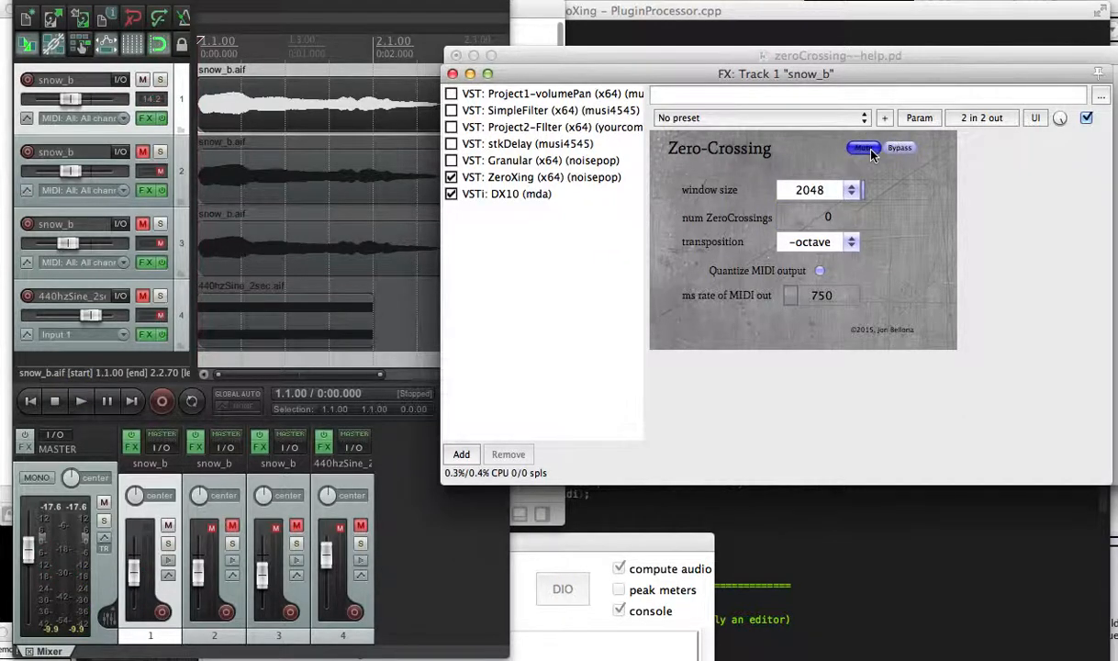
Mute the audio in ZeroXing and audition the DX10 output first without and then with Quantize MIDI output enabled
key(space)
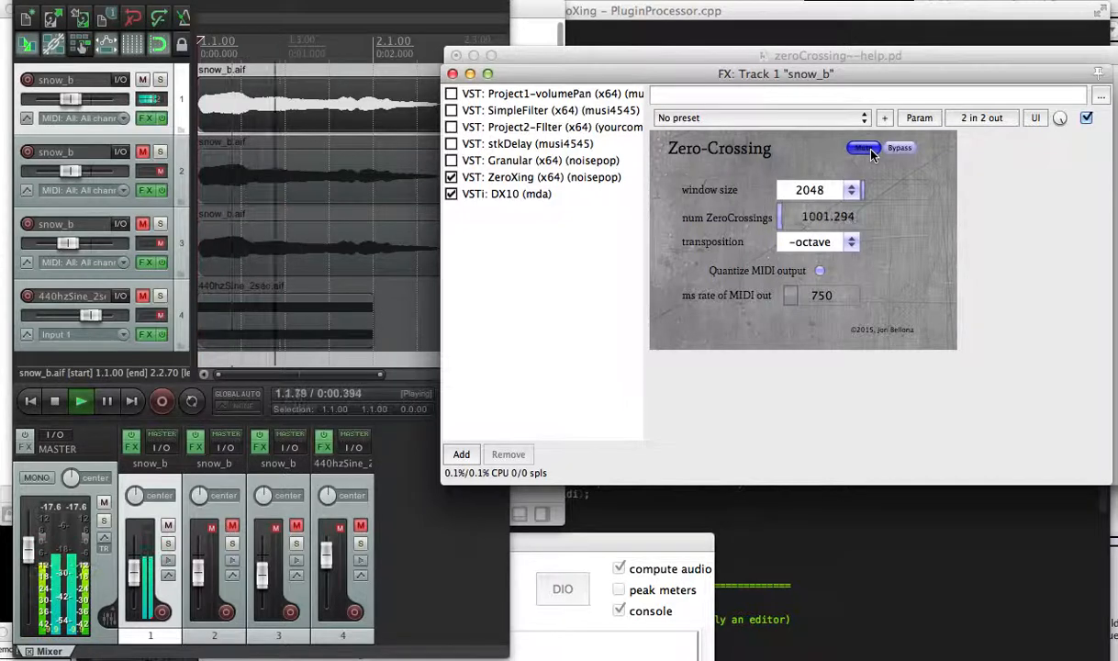
key(space)
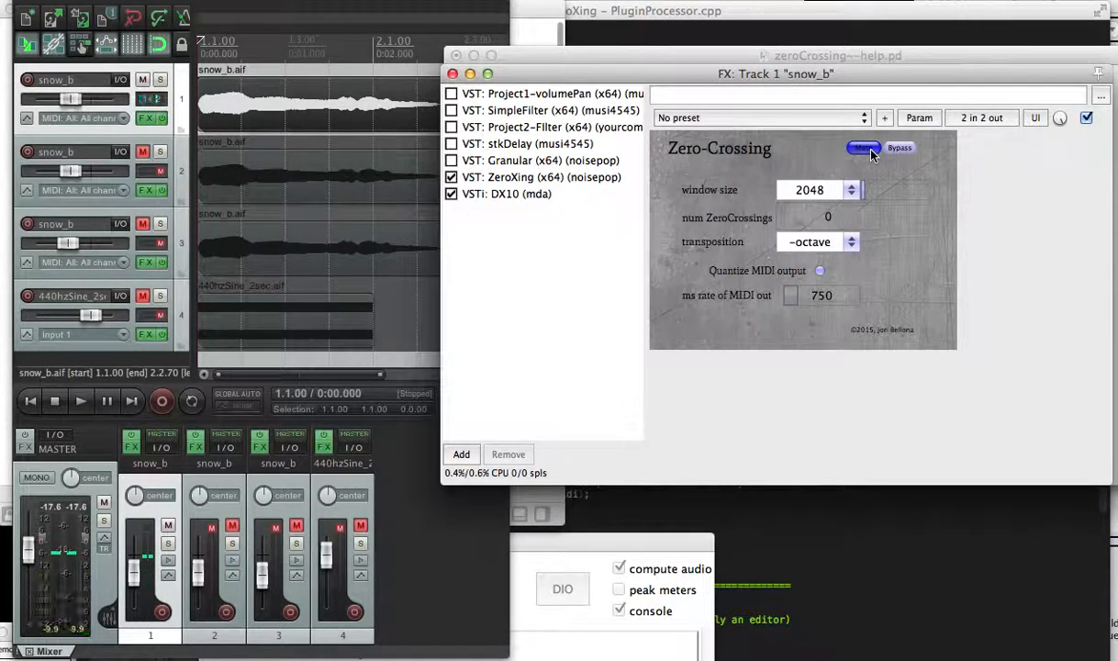
click(820, 271)
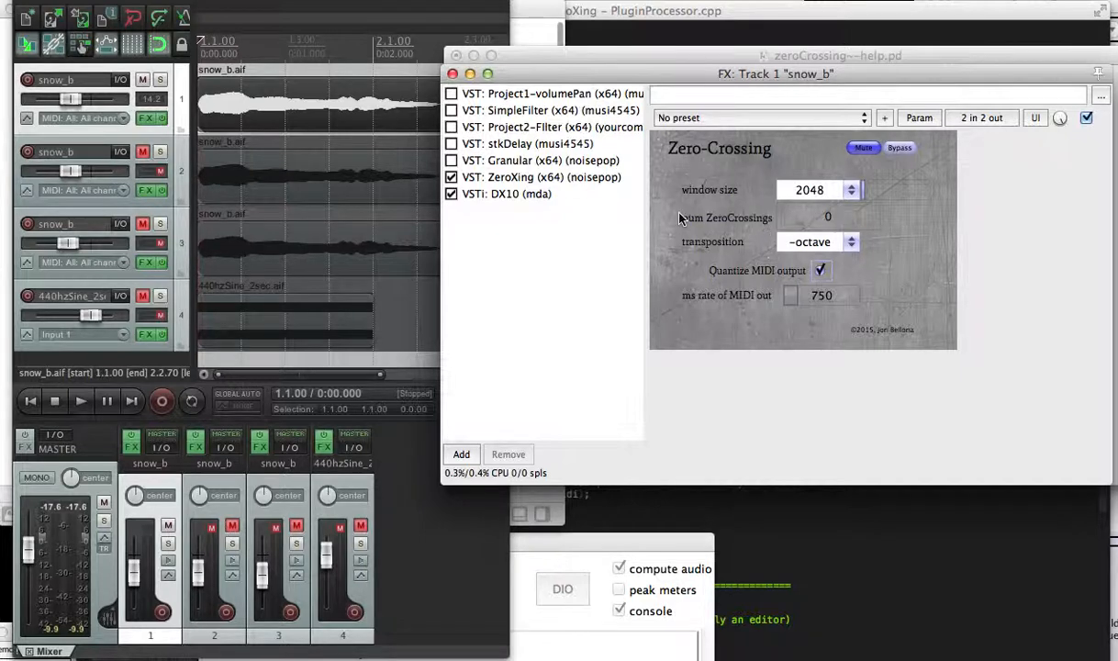
key(space)
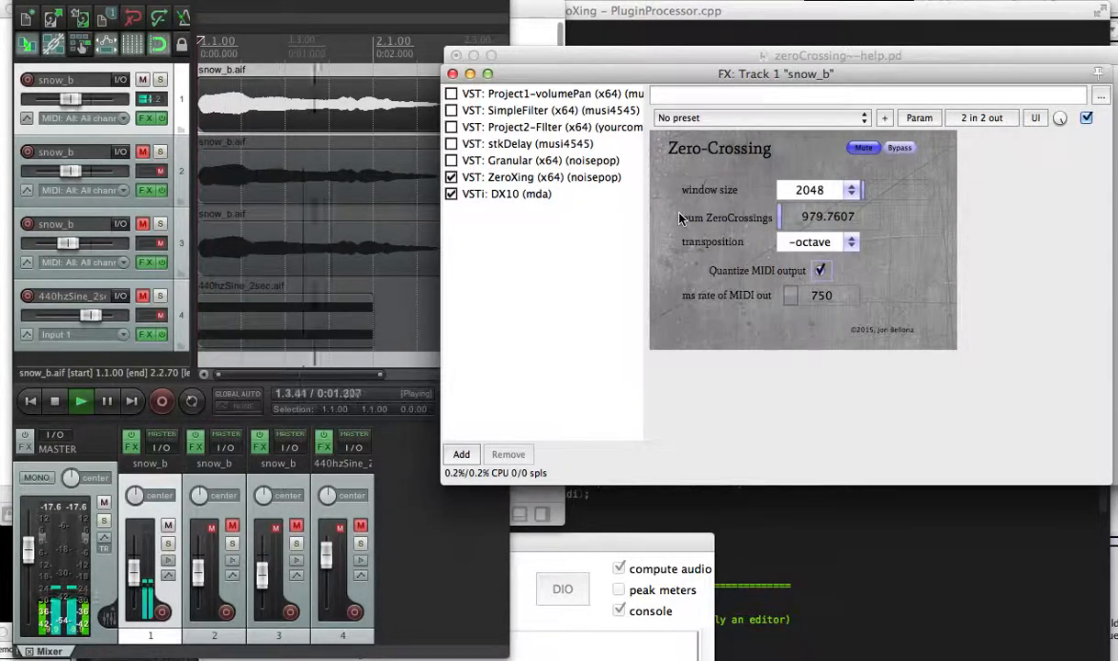
key(space)
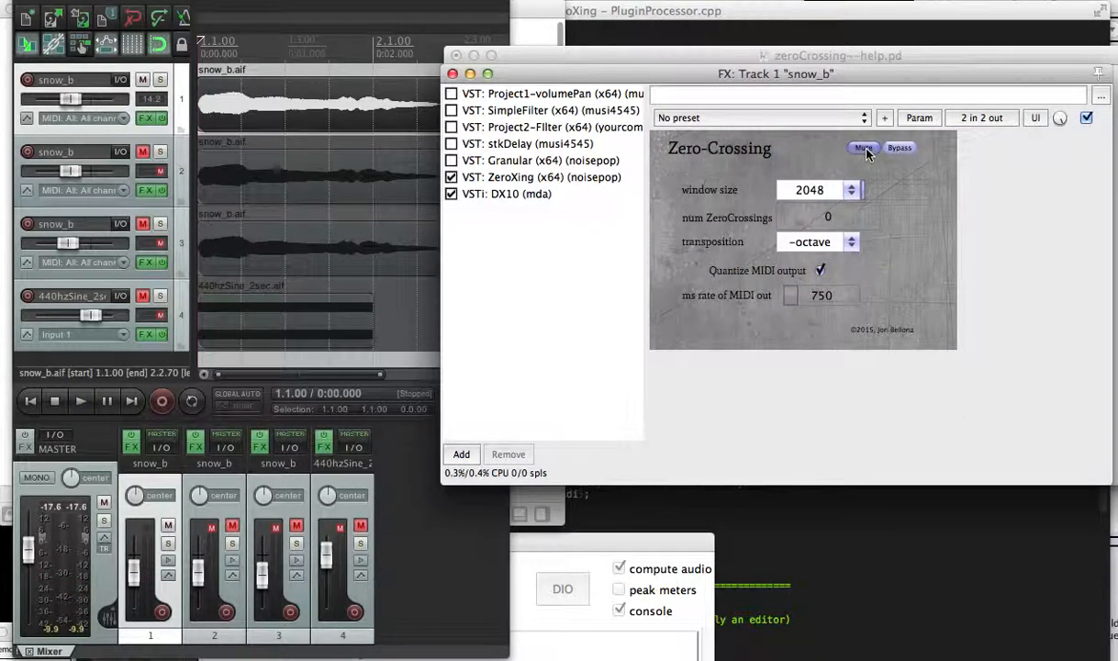
Audition snow_b together with the DX10 synth with ZeroXing unmuted, and mute ZeroXing again
key(space)
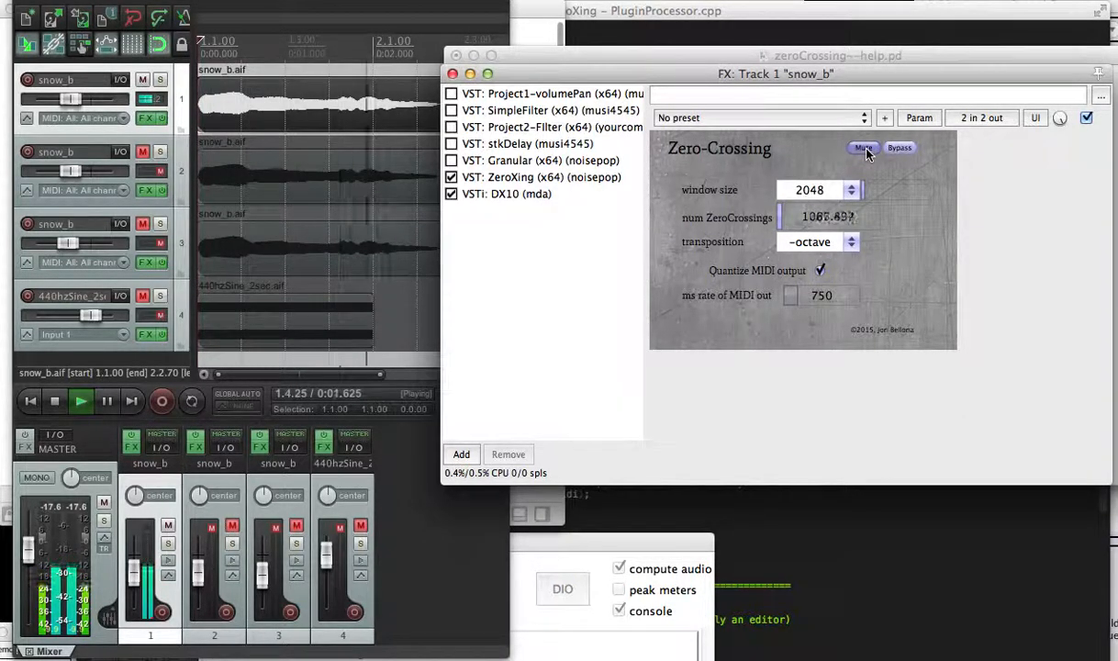
key(space)
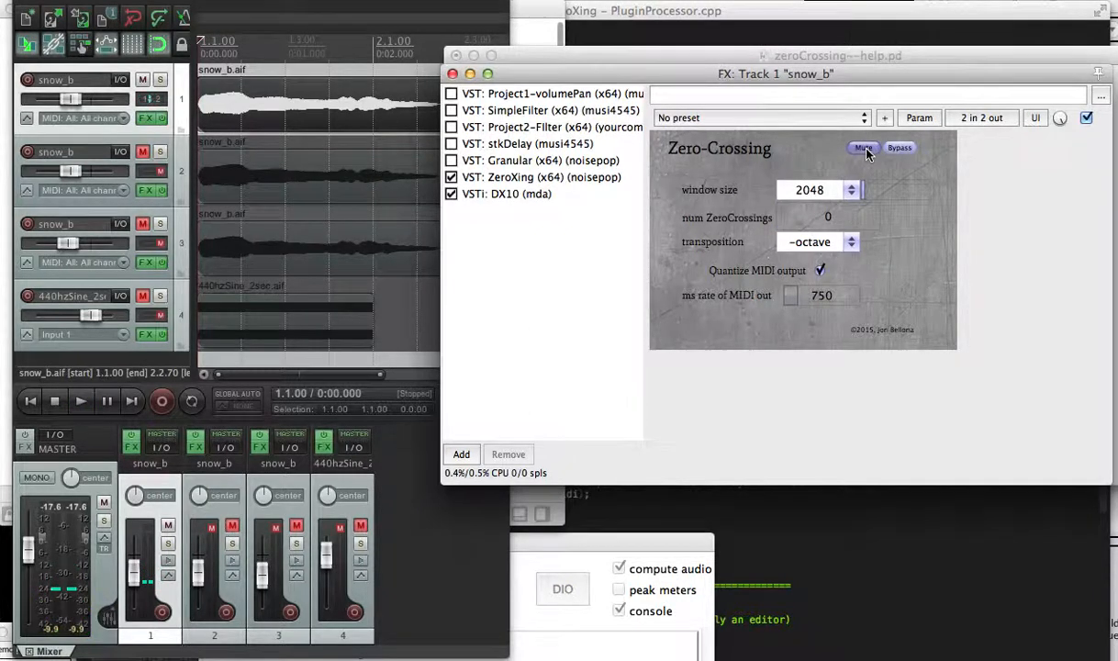
key(space)
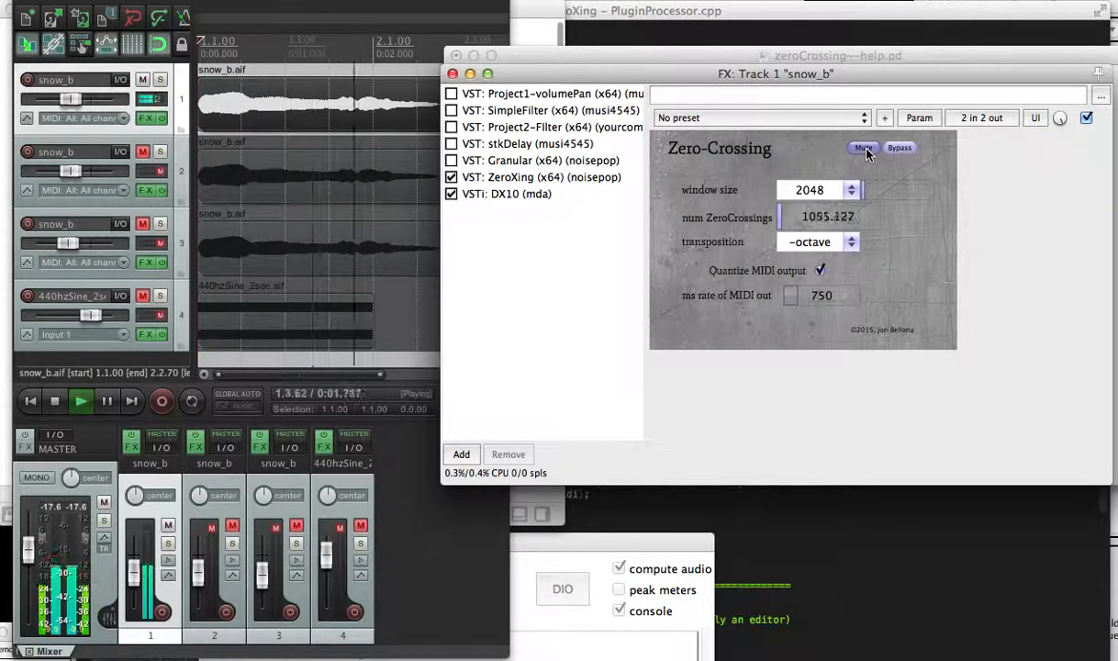
key(space)
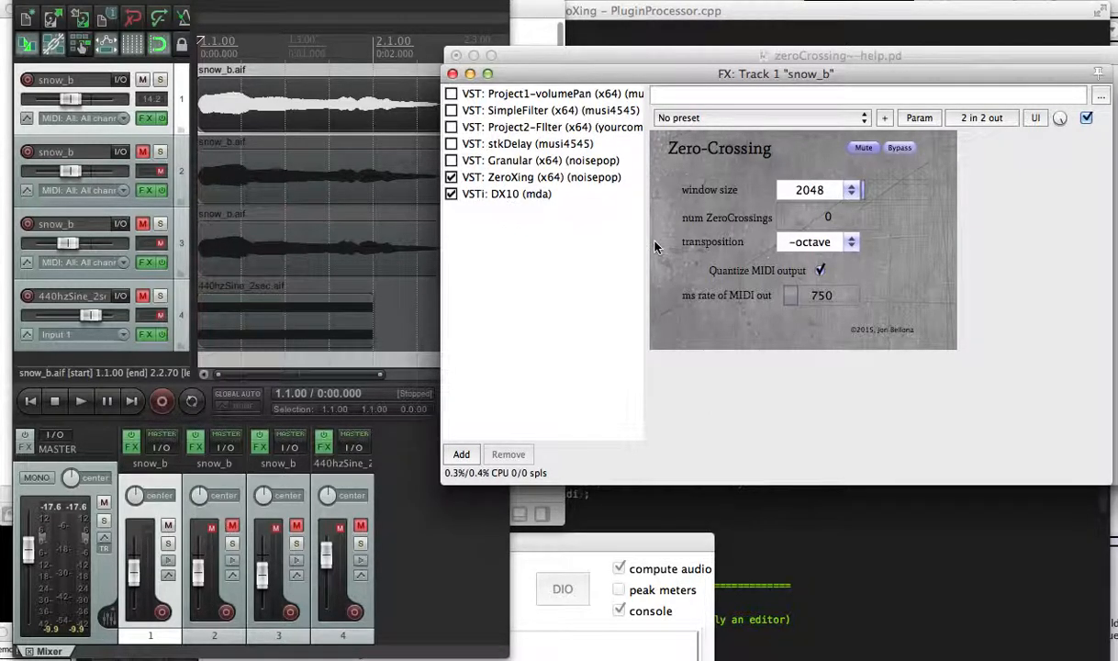
click(863, 147)
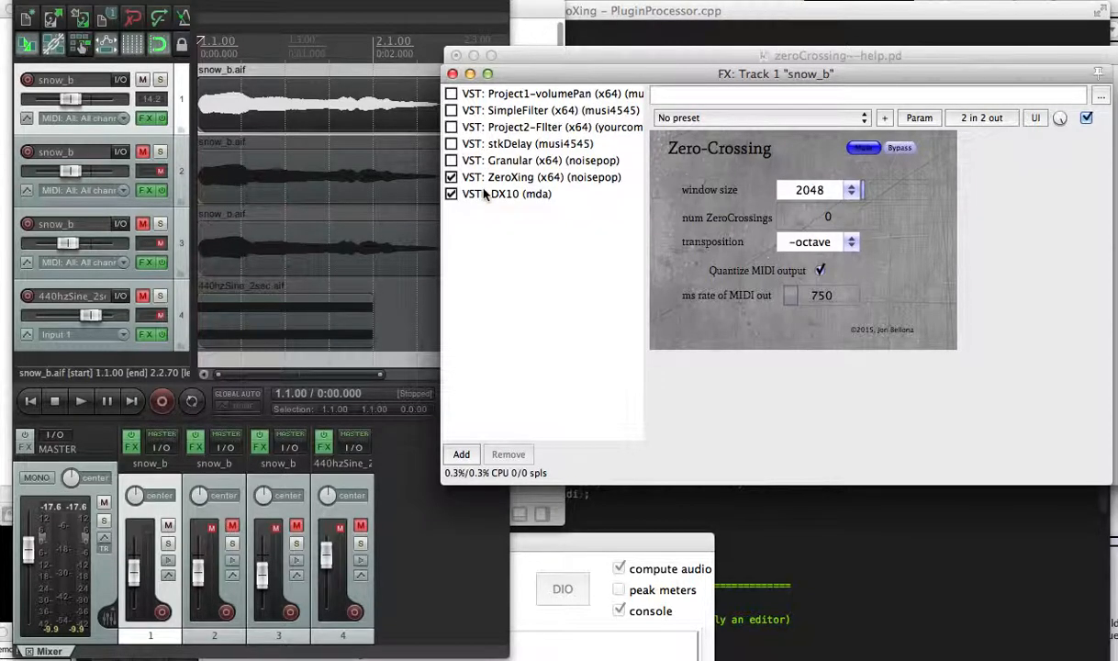
Play the project on repeat and layer in the muted second snow_b track, with its FX window open below Track 1's
click(190, 402)
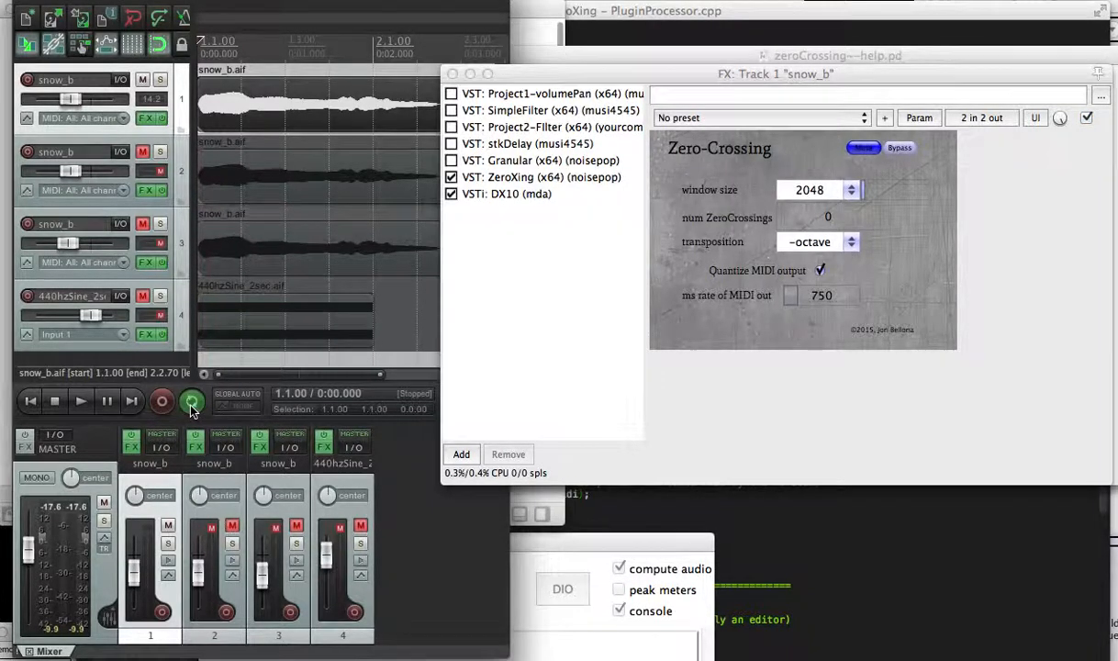
key(space)
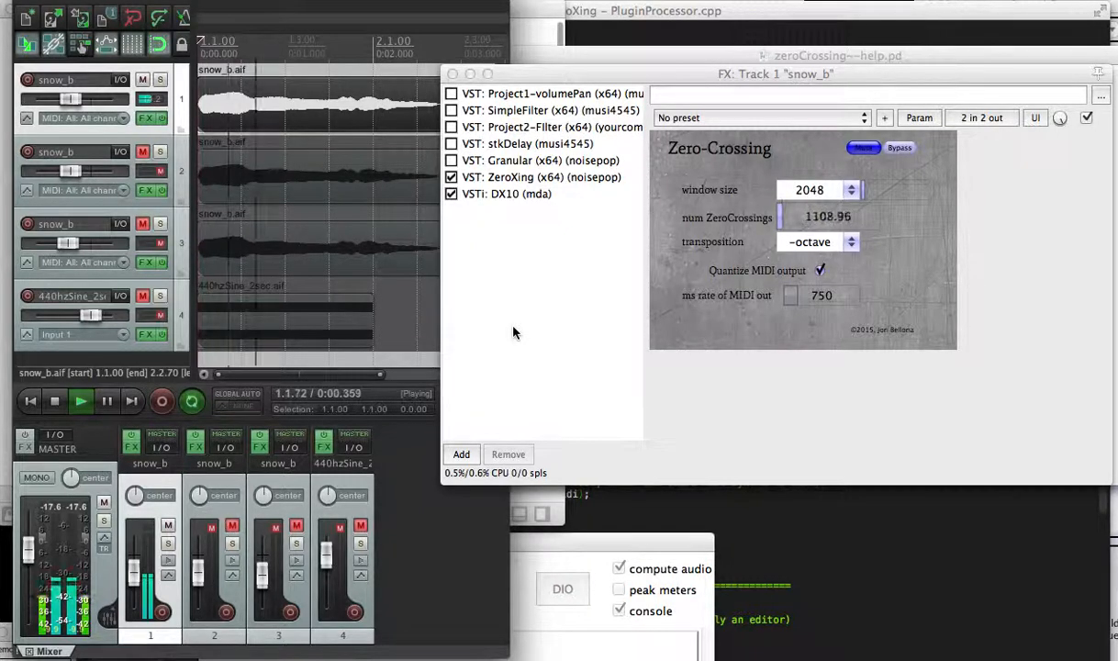
click(142, 192)
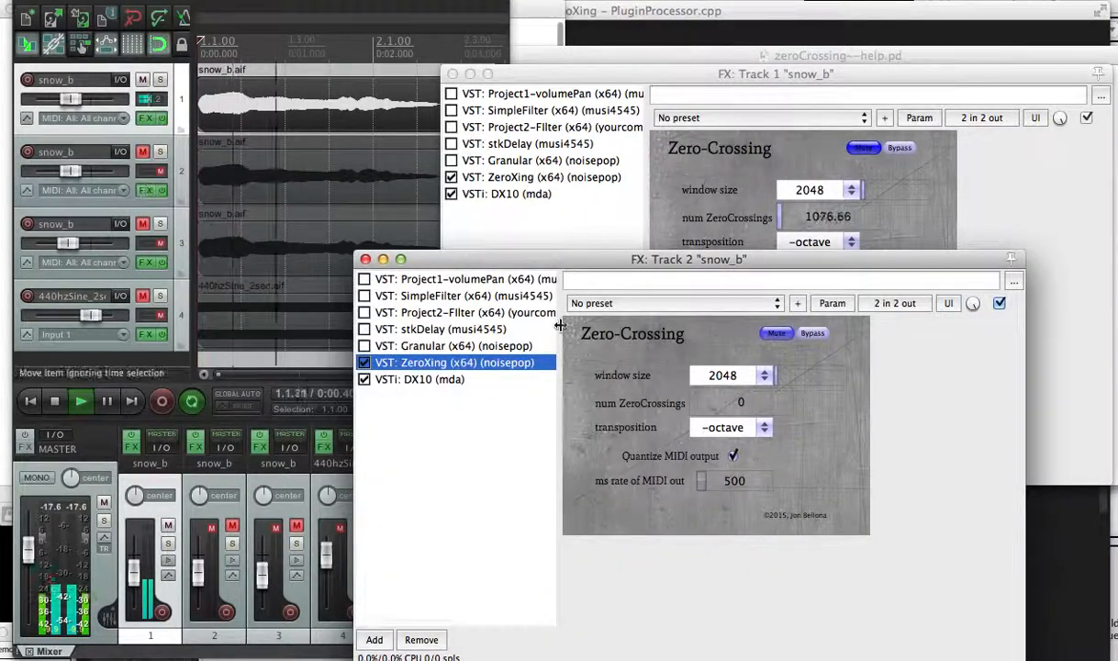
drag(601, 259, 644, 378)
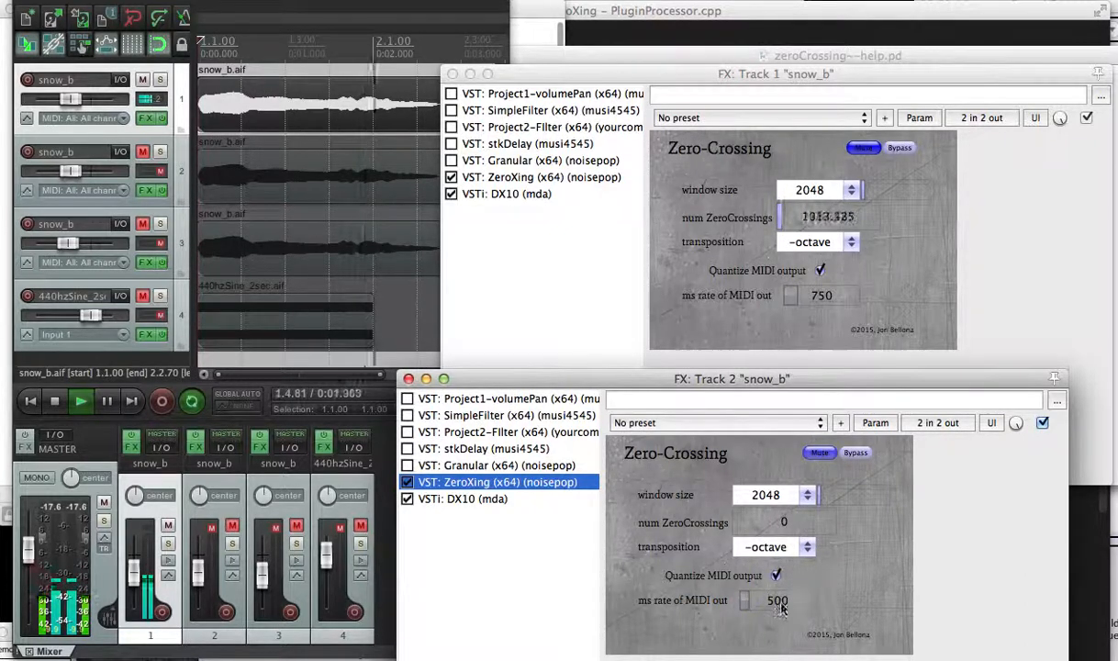
click(146, 153)
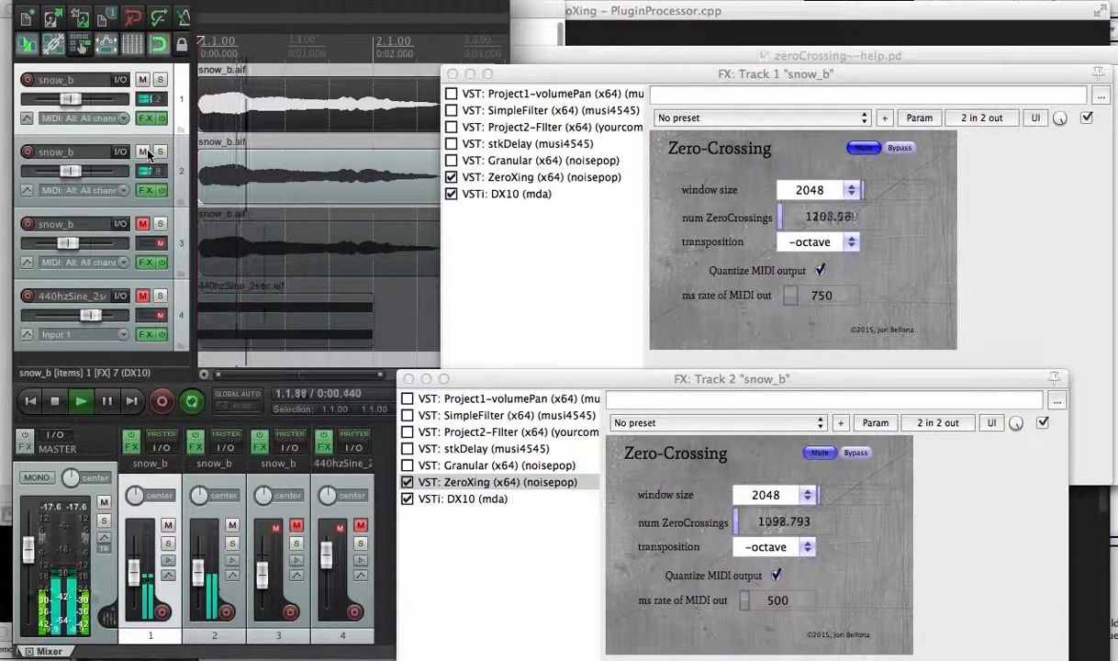
Open the third snow_b track's FX chain, unmute that track to audition all three layers together, and stop playback
click(145, 261)
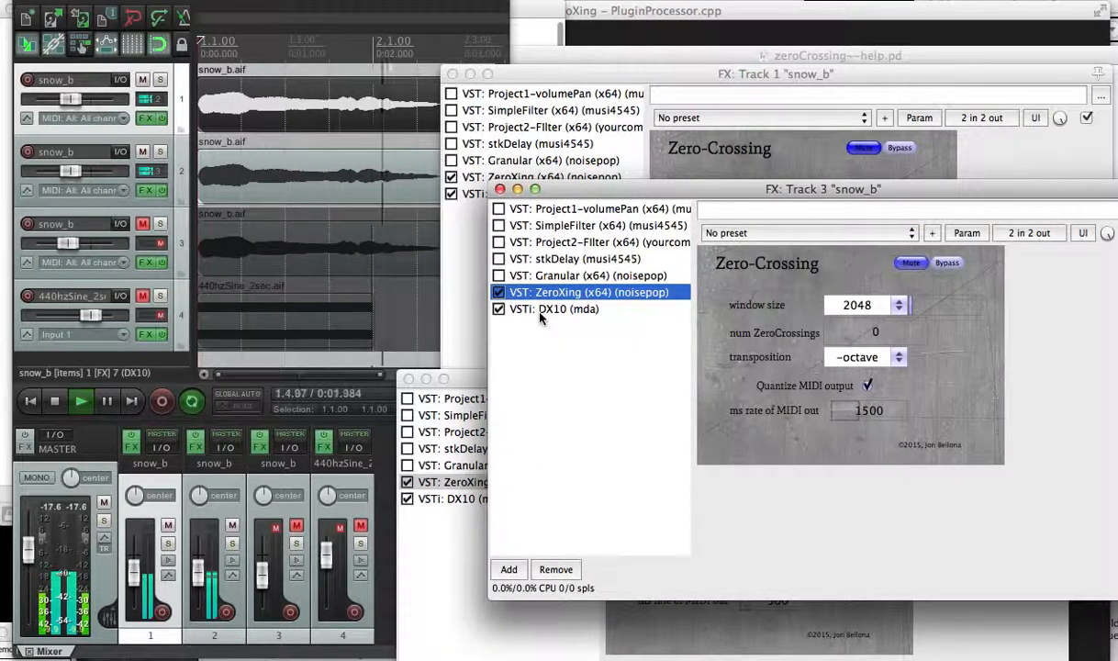
click(143, 225)
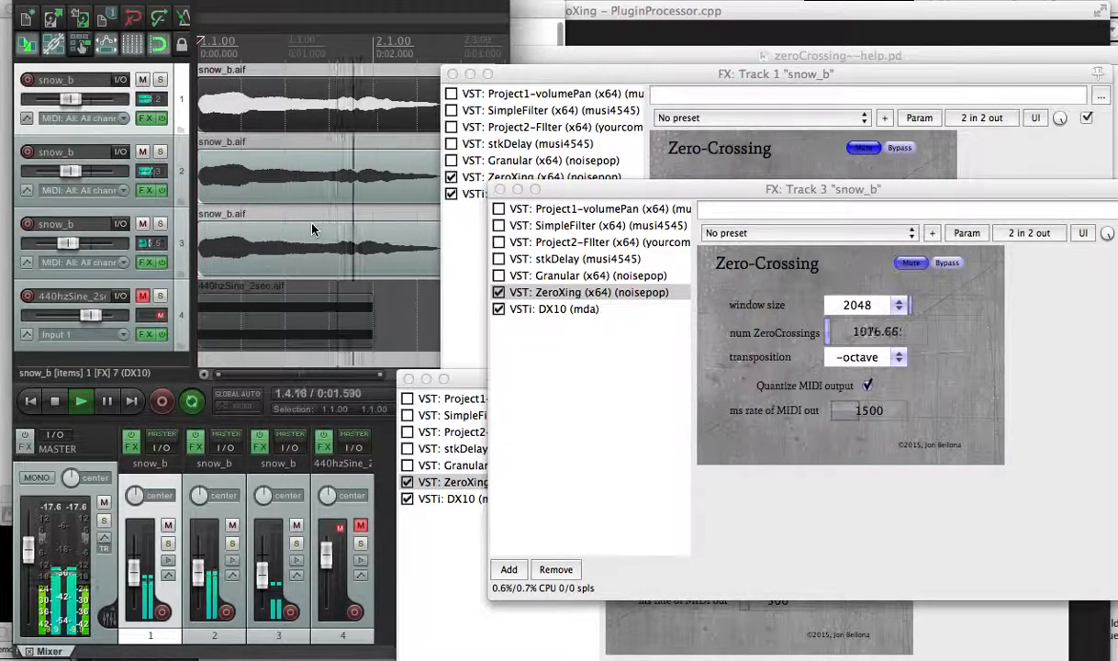
key(space)
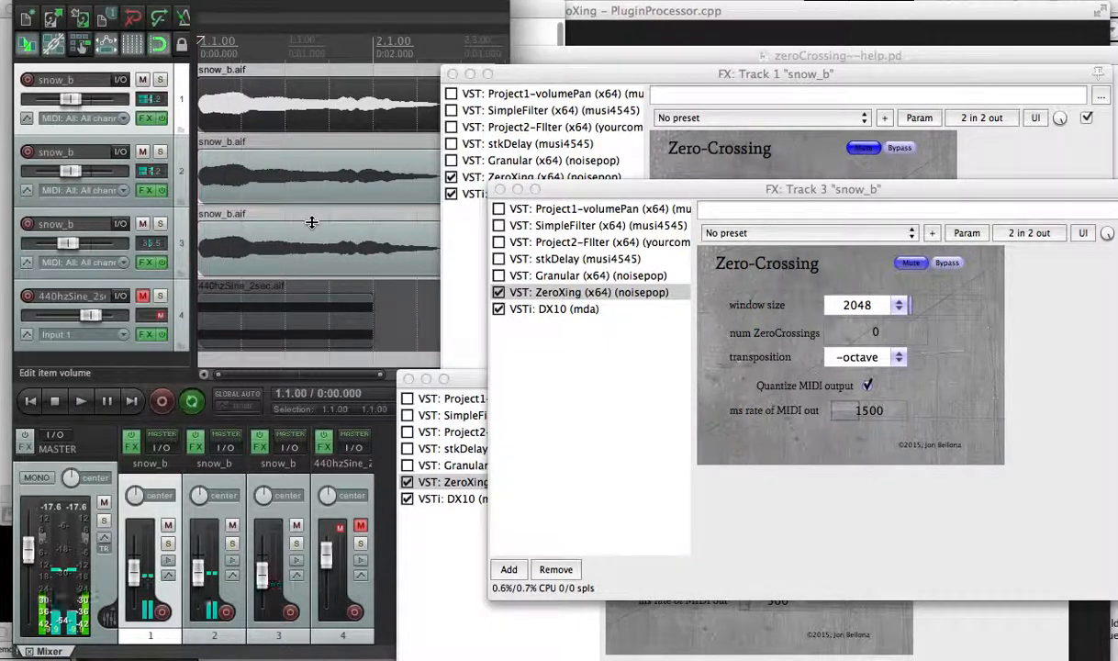
Move Track 3's FX window over the arrangement to show ZeroXing's controls, and switch to Pd's zeroCrossing~-help.pd patch to view its upper part
drag(707, 193, 422, 112)
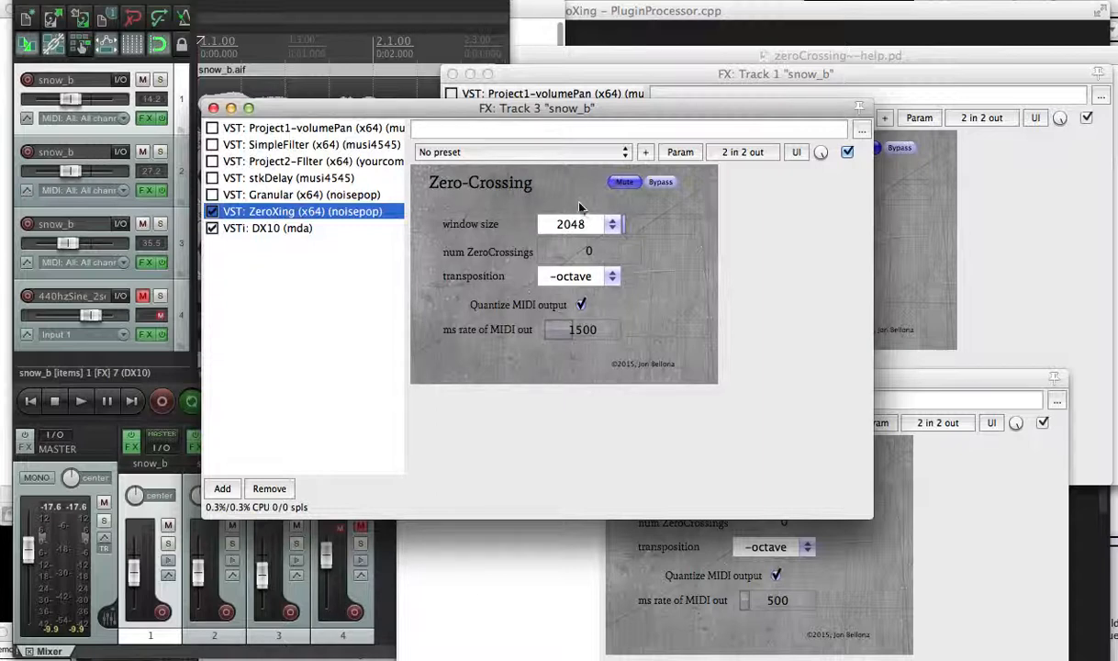
click(622, 183)
click(612, 61)
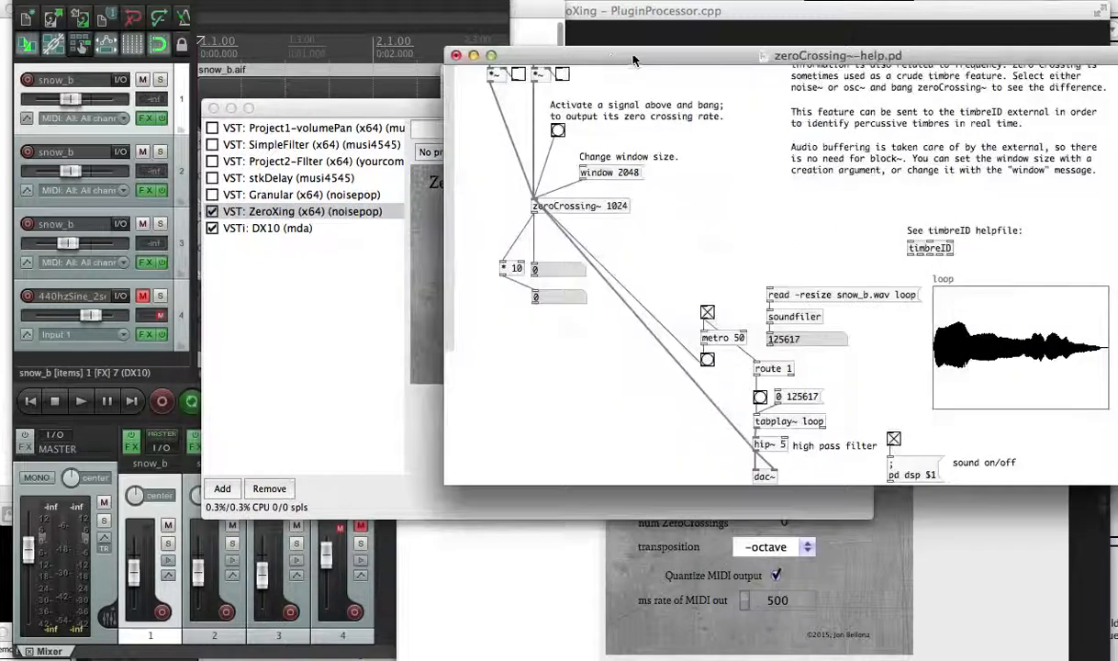
scroll(712, 291, up, 3)
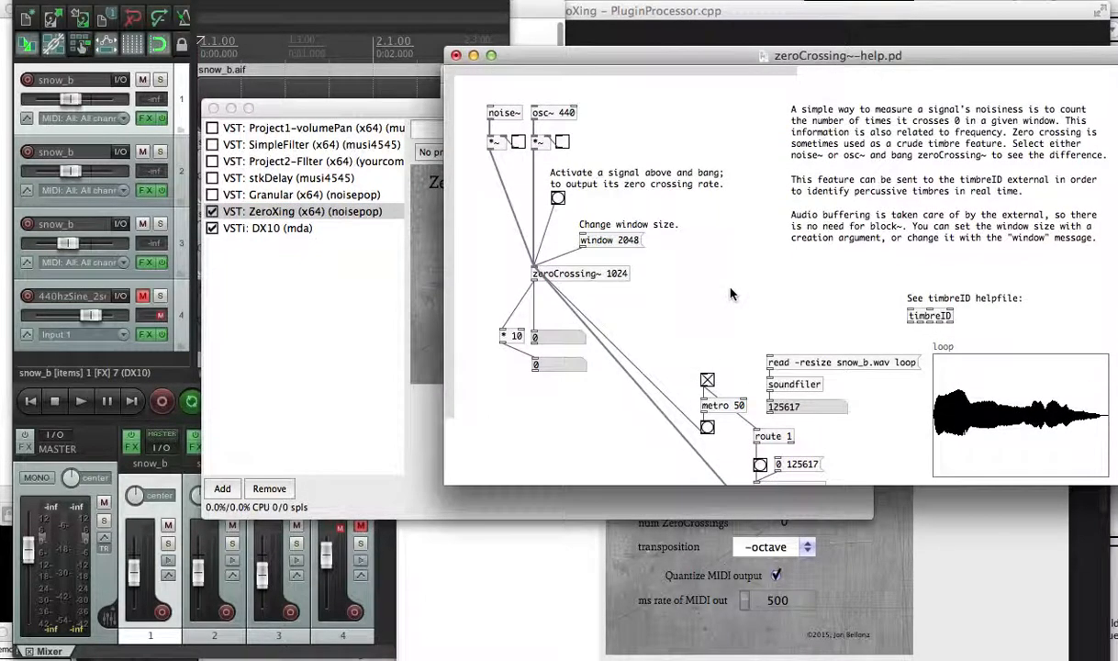